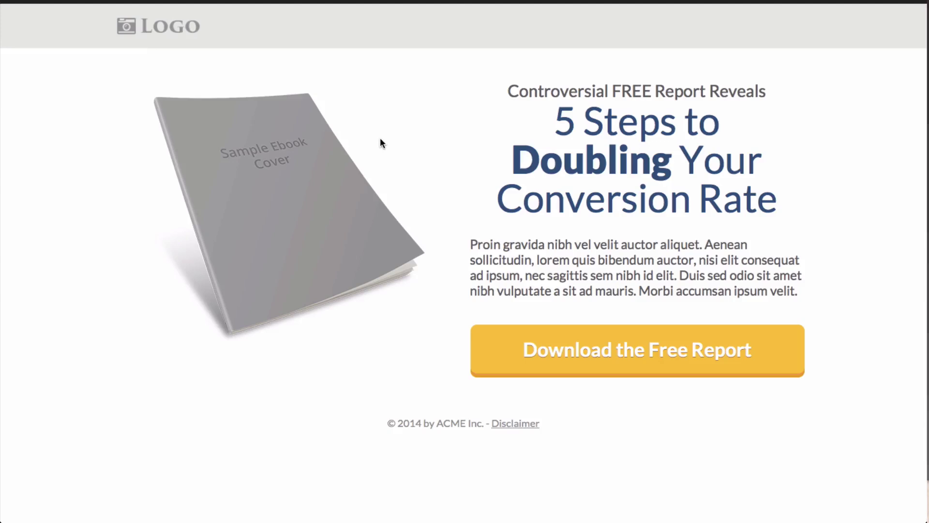
Preview the sign-up lightbox that the Download the Free Report button opens.
{"action": "left_click", "coordinate": [681, 356]}
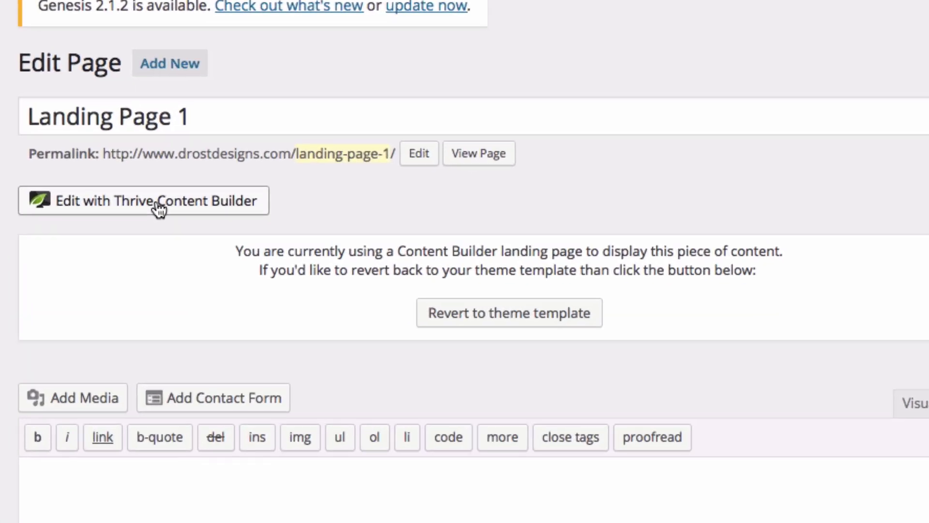
Open the 'Landing Page 1' draft in Thrive Content Builder.
{"action": "left_click", "coordinate": [204, 155]}
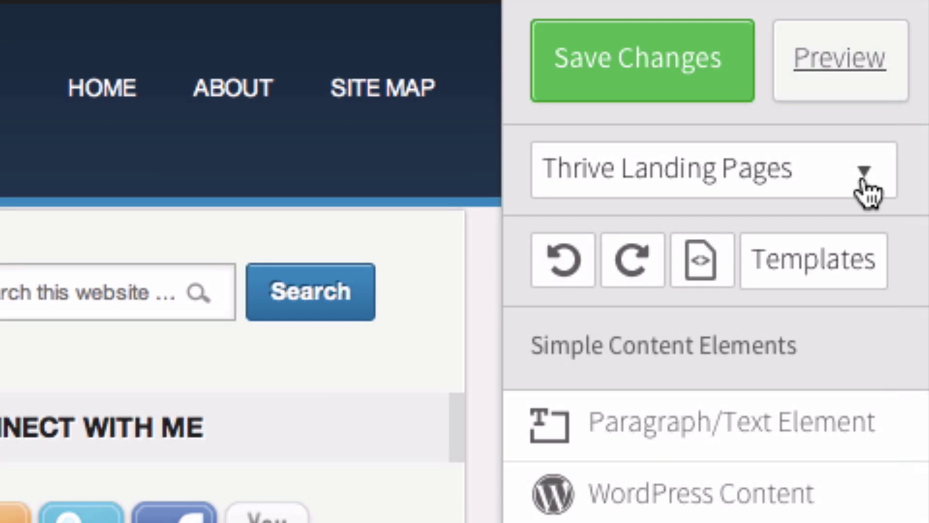
Open the landing page template chooser and try the Simple content, Big Picture, Lead Generation and Video filters.
{"action": "left_click", "coordinate": [866, 189]}
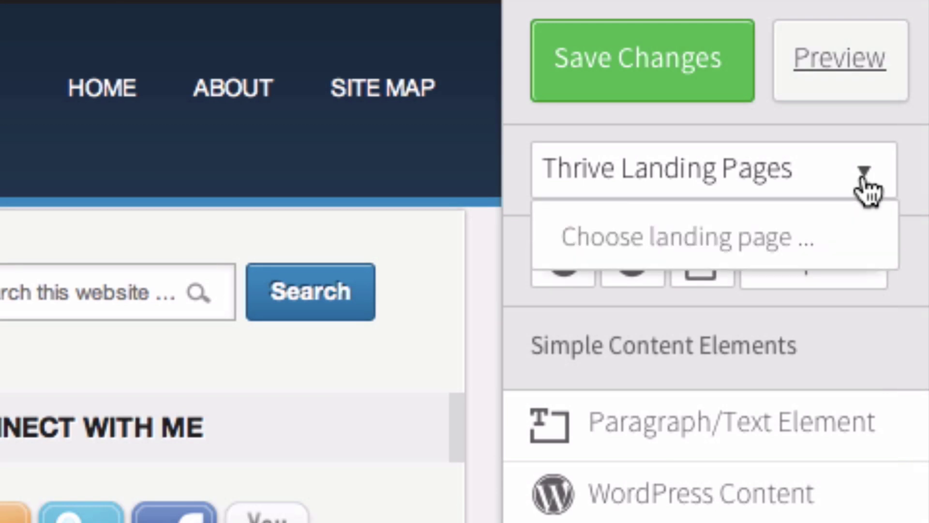
{"action": "left_click", "coordinate": [741, 236]}
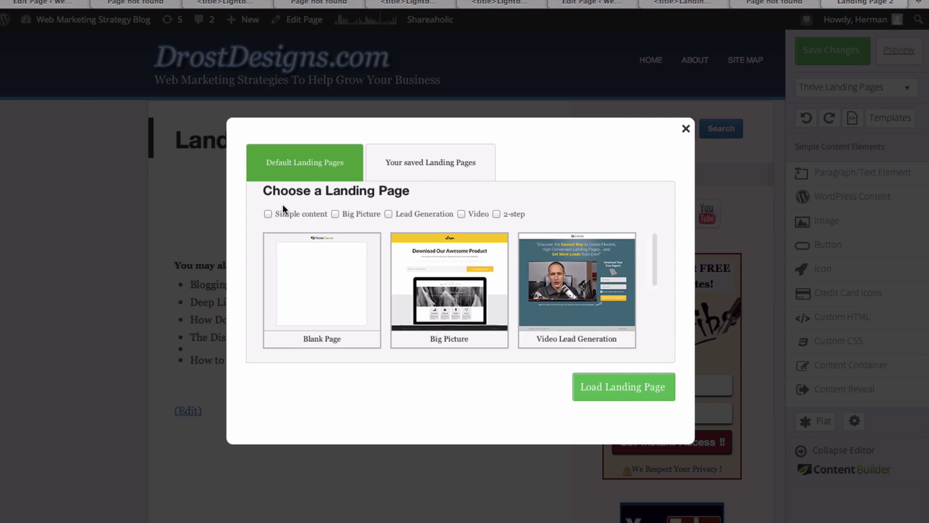
{"action": "left_click", "coordinate": [267, 212]}
{"action": "left_click", "coordinate": [76, 144]}
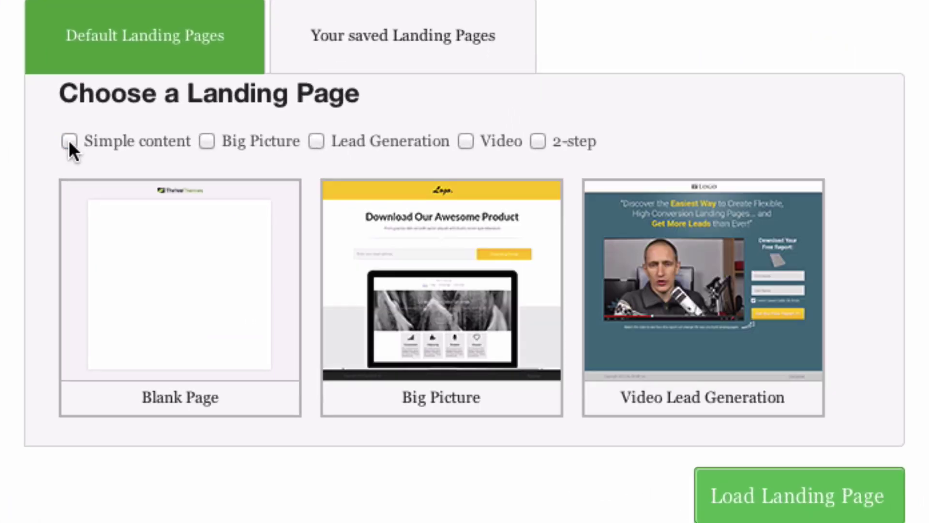
{"action": "left_click", "coordinate": [207, 141]}
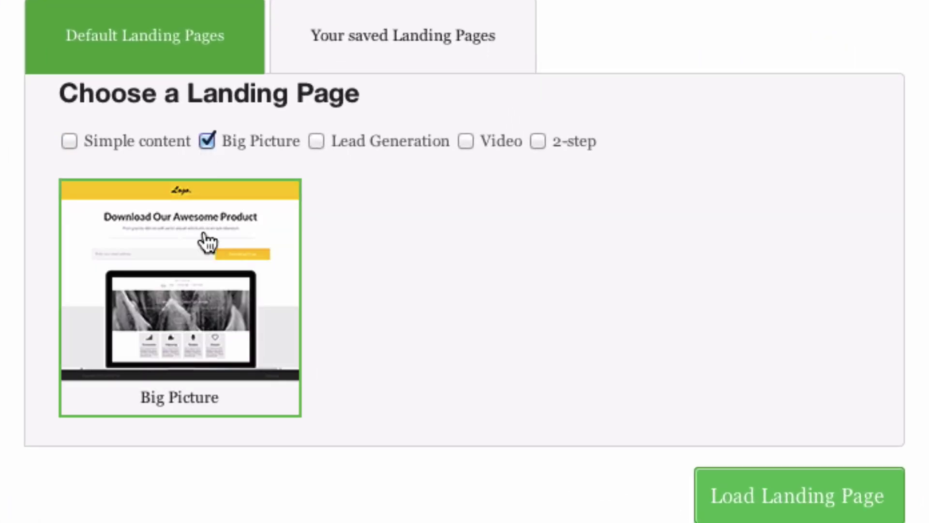
{"action": "left_click", "coordinate": [207, 141]}
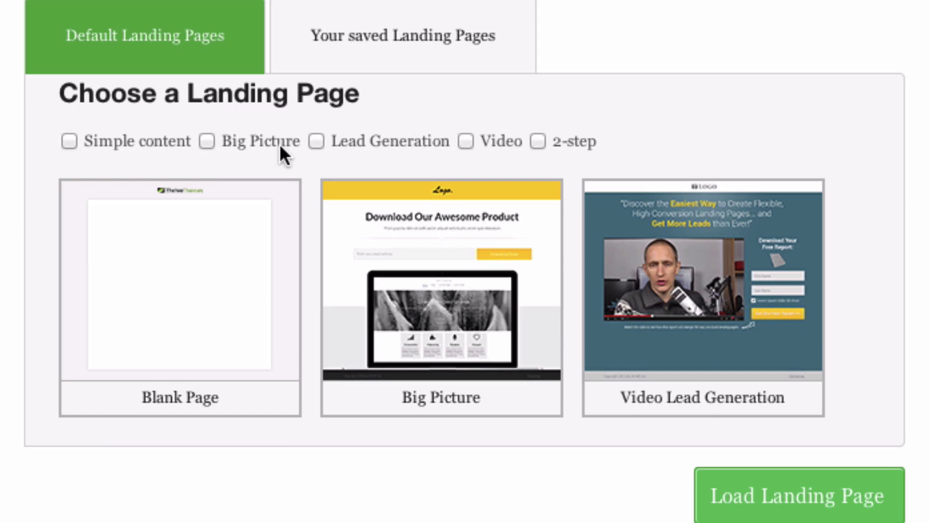
{"action": "left_click", "coordinate": [316, 141]}
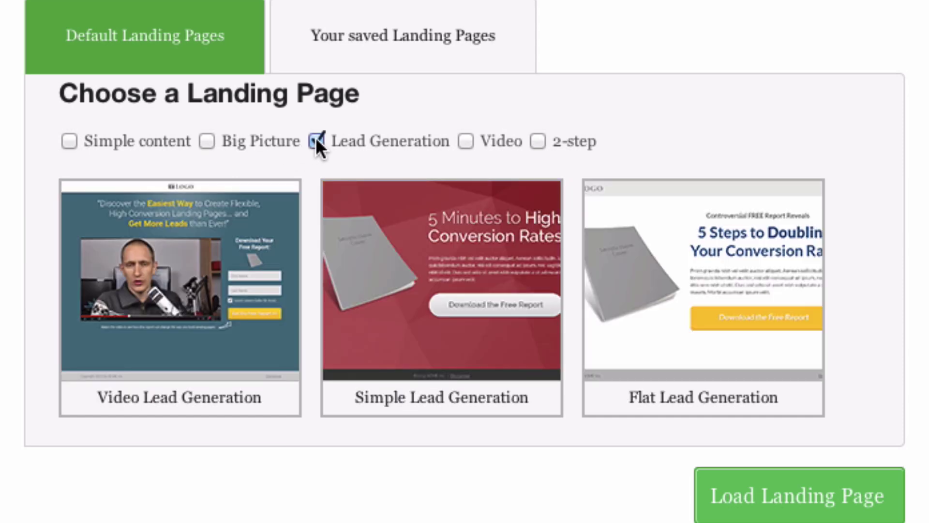
{"action": "left_click", "coordinate": [316, 141]}
{"action": "left_click", "coordinate": [465, 141]}
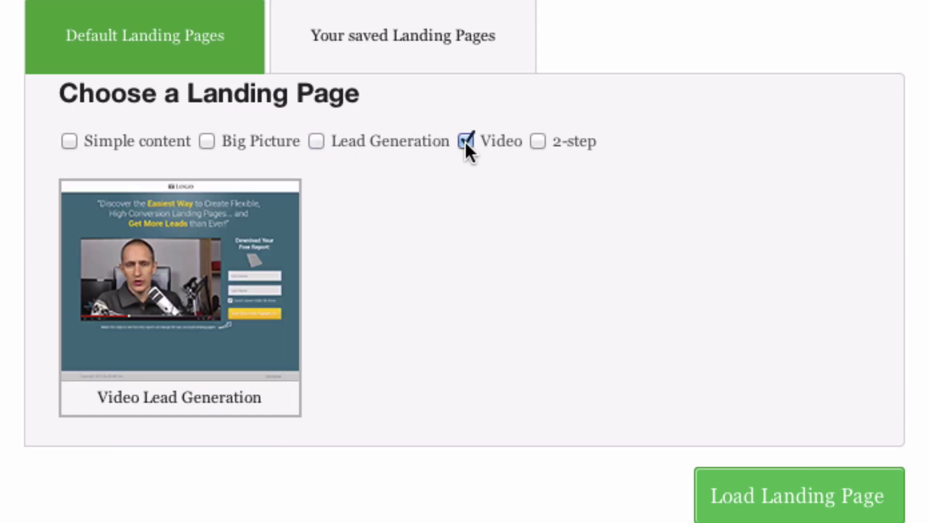
{"action": "left_click", "coordinate": [466, 141]}
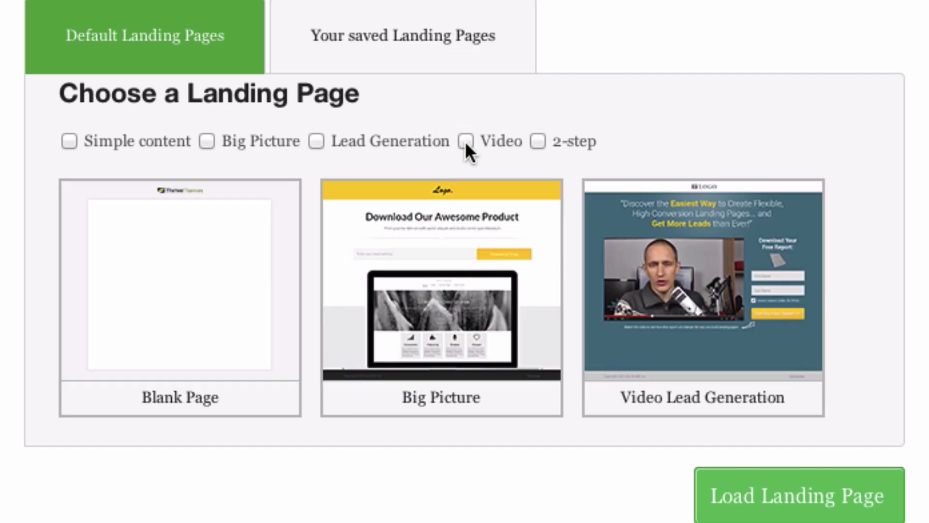
Filter to 2-step templates and load the Flat Lead Generation template.
{"action": "left_click", "coordinate": [538, 141]}
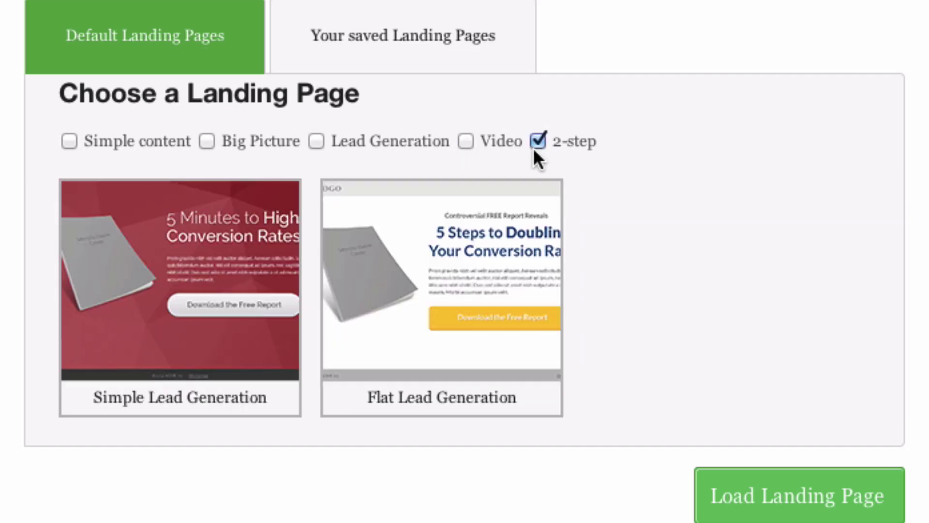
{"action": "left_click", "coordinate": [478, 271]}
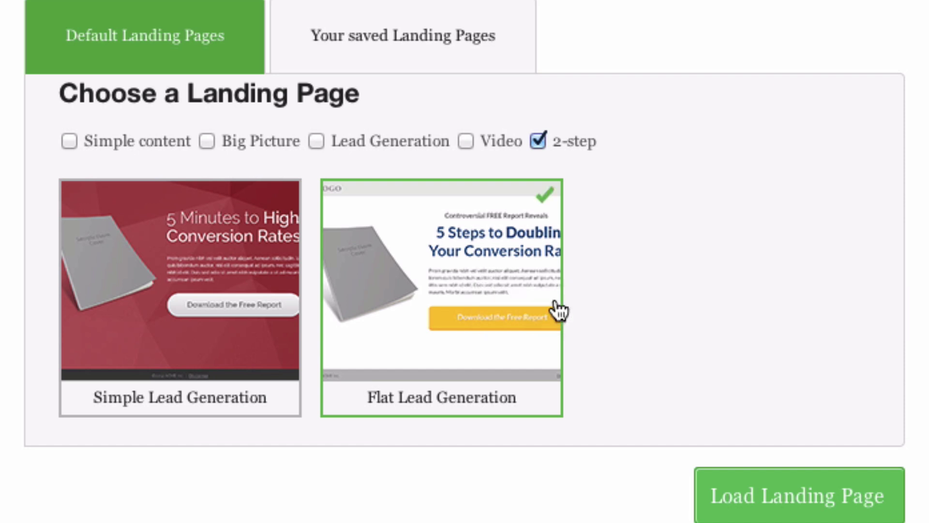
{"action": "left_click", "coordinate": [839, 494]}
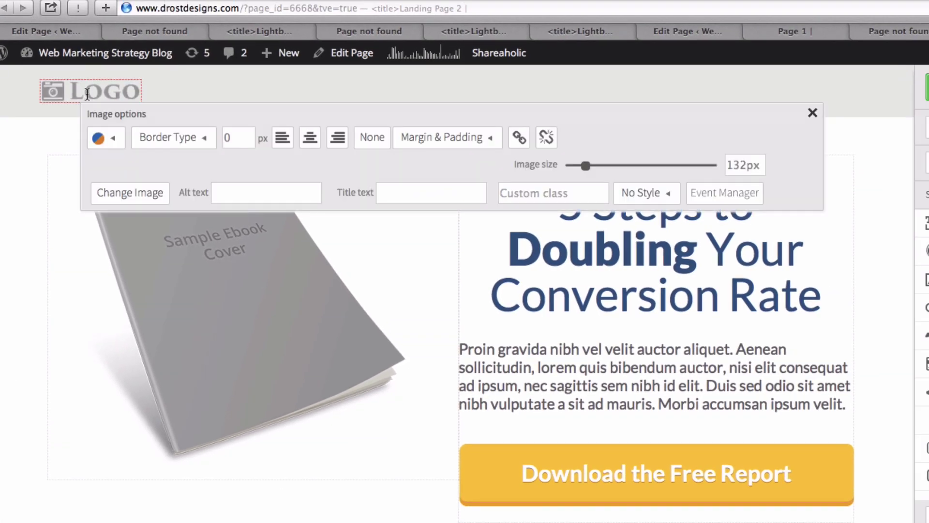
Delete the logo header row and replace the ebook cover image, then undo both changes.
{"action": "left_click", "coordinate": [207, 90]}
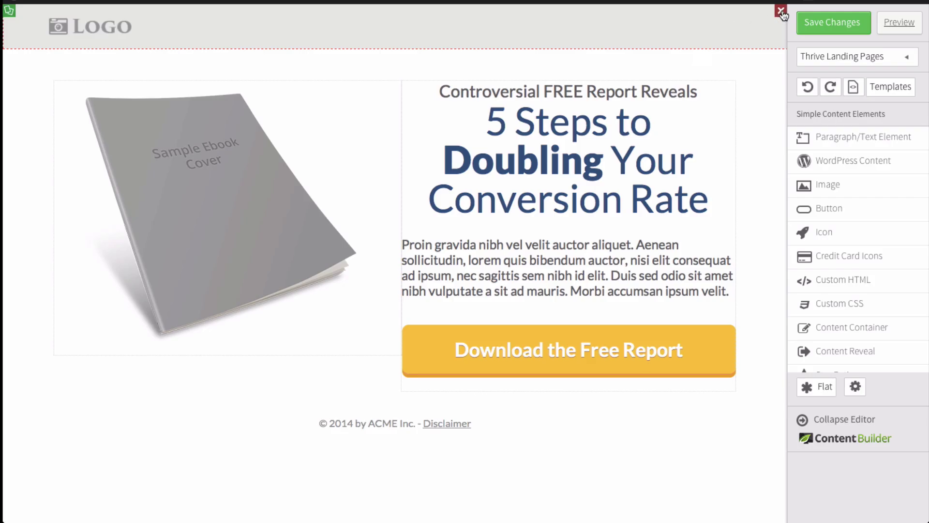
{"action": "left_click", "coordinate": [781, 11]}
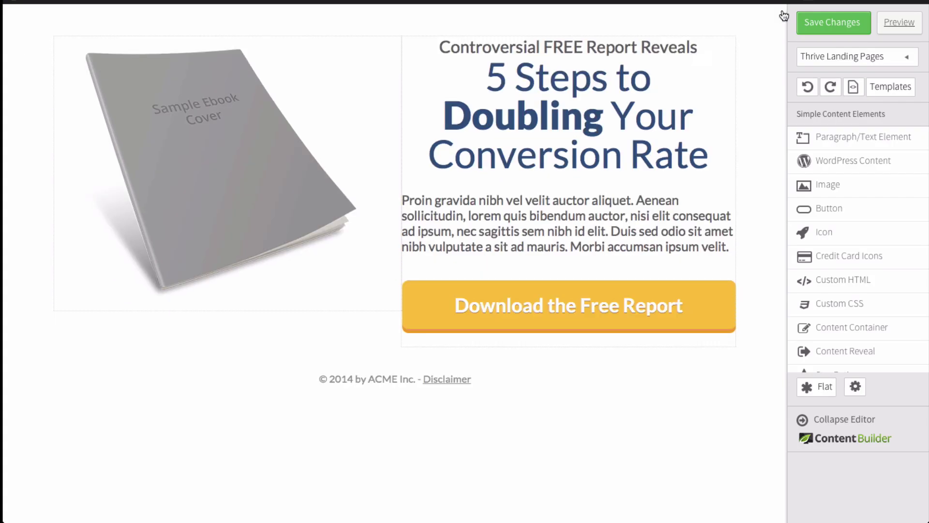
{"action": "left_click", "coordinate": [212, 152]}
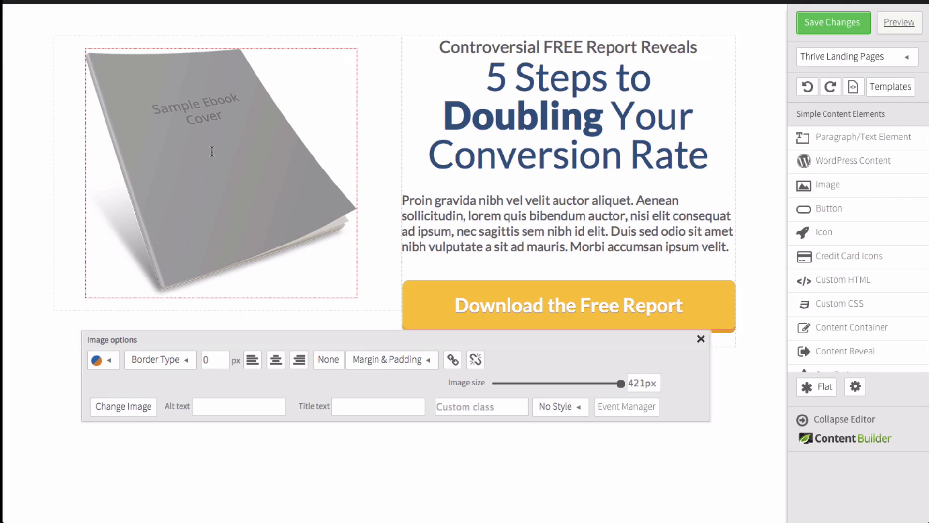
{"action": "left_click", "coordinate": [124, 406]}
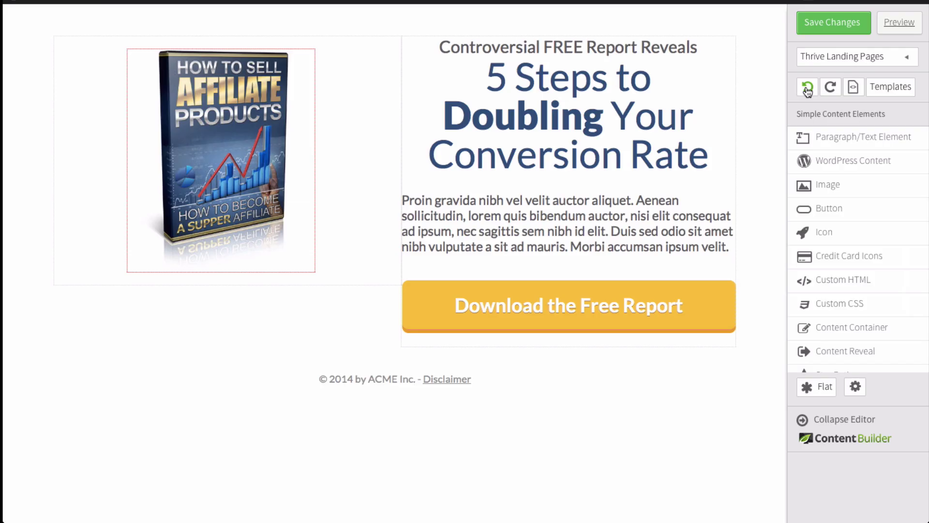
{"action": "left_click", "coordinate": [807, 87]}
{"action": "left_click", "coordinate": [581, 94]}
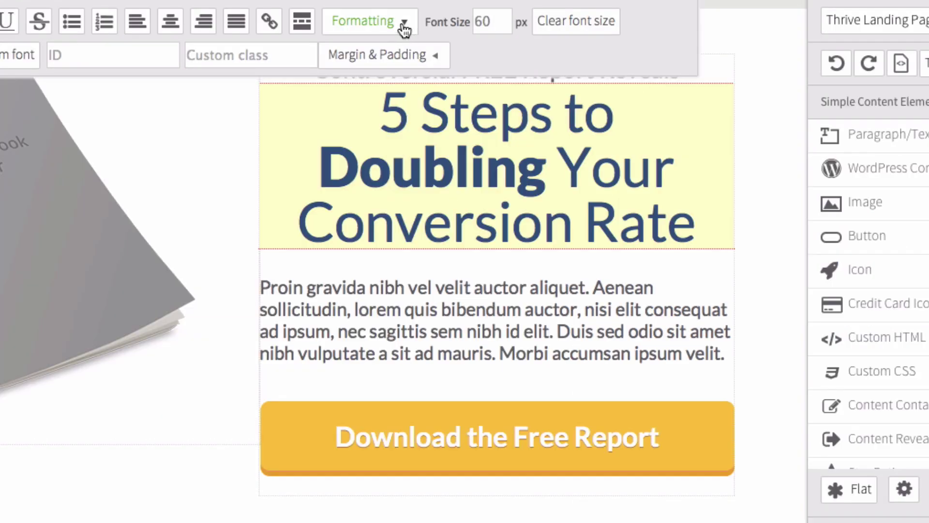
{"action": "left_click", "coordinate": [742, 69]}
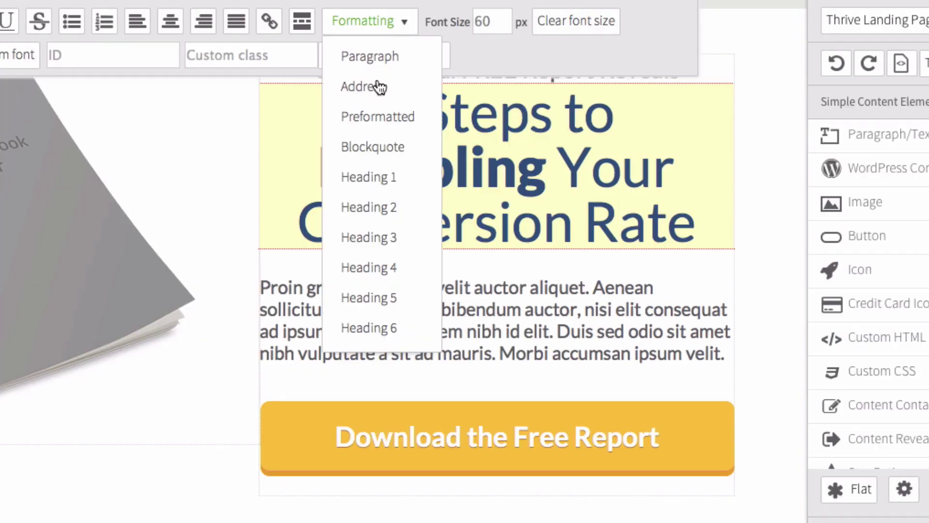
{"action": "left_click", "coordinate": [370, 208]}
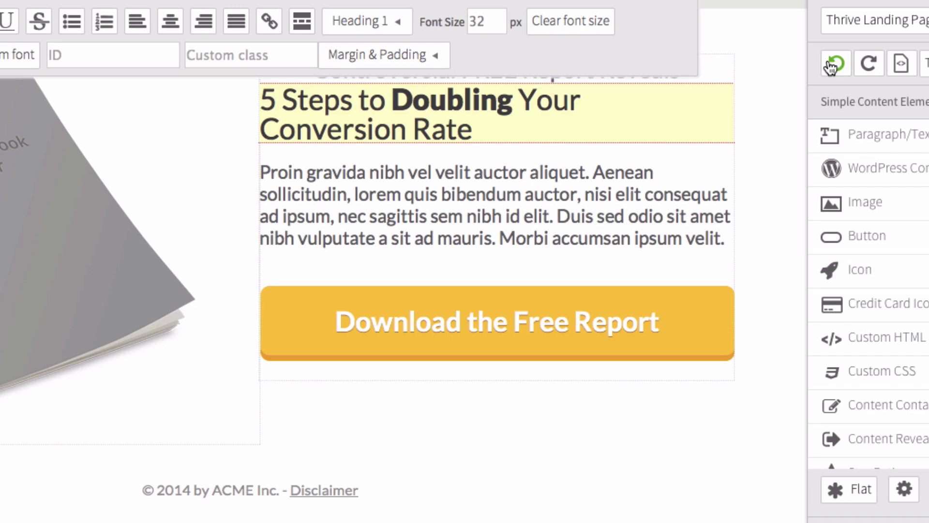
{"action": "left_click", "coordinate": [833, 66]}
{"action": "left_click", "coordinate": [834, 66]}
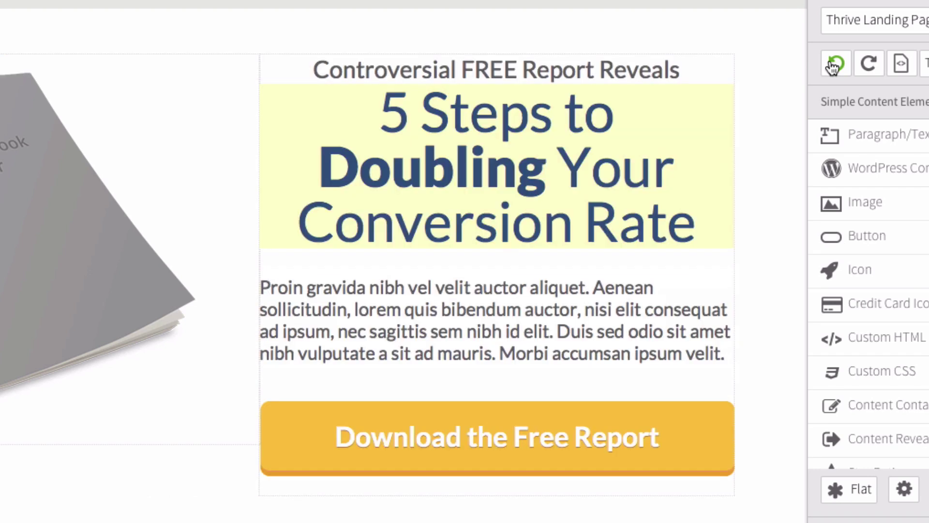
Open the download button's Event Manager and edit its linked sign-up lightbox.
{"action": "left_click", "coordinate": [484, 446]}
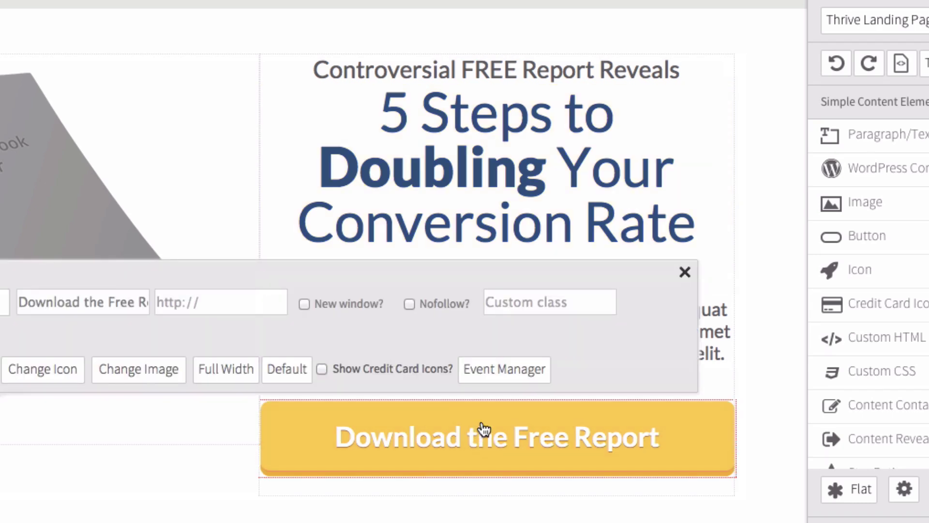
{"action": "left_click", "coordinate": [505, 371]}
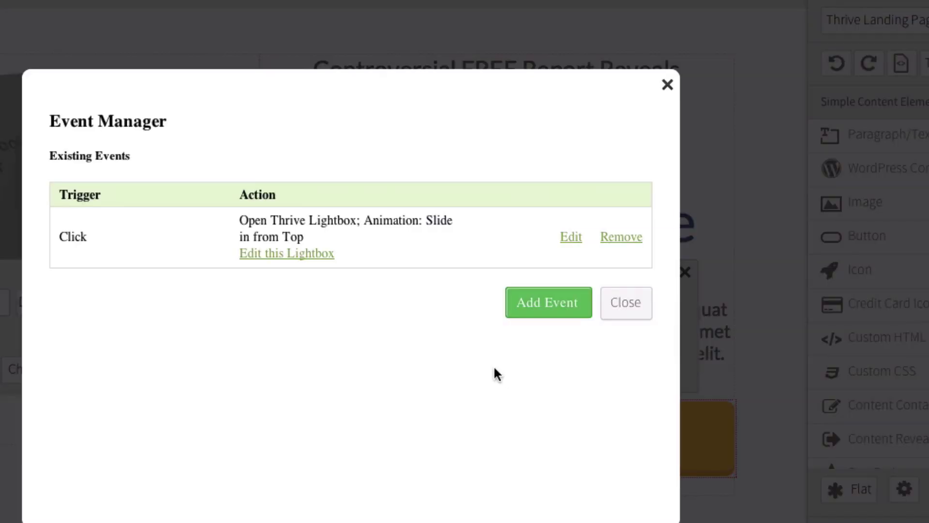
{"action": "left_click", "coordinate": [297, 255]}
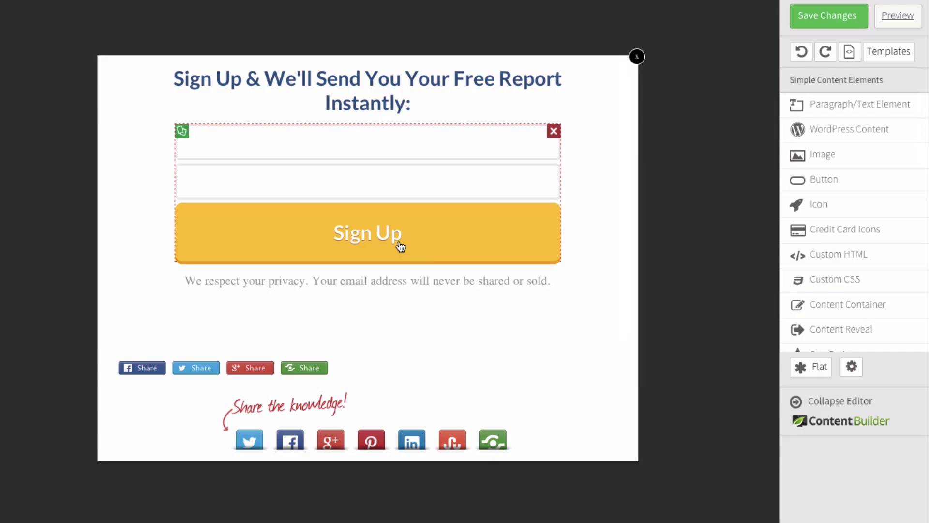
Inspect the sign-up form's options, selecting its 'Sign Up' button text, then close them.
{"action": "left_click", "coordinate": [400, 249]}
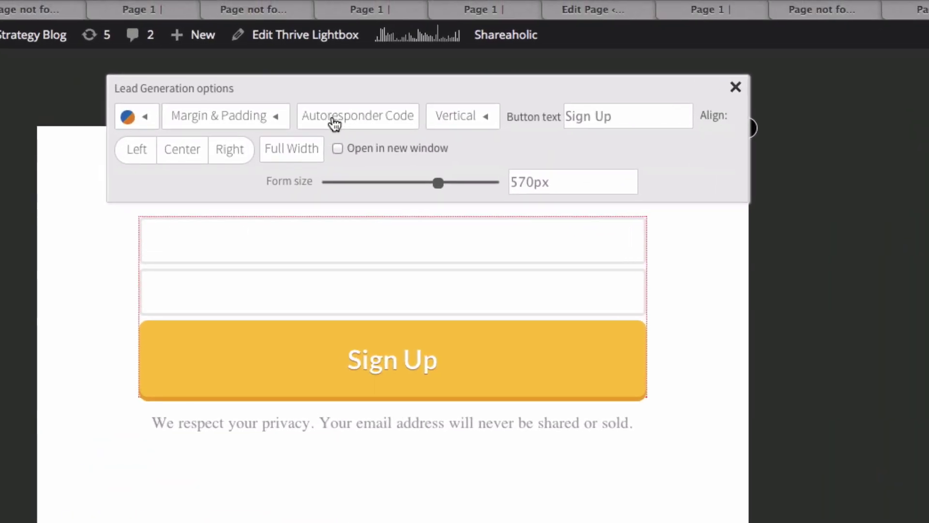
{"action": "left_click", "coordinate": [489, 382]}
{"action": "mouse_move", "coordinate": [614, 115]}
{"action": "left_mouse_down"}
{"action": "mouse_move", "coordinate": [564, 117]}
{"action": "mouse_move", "coordinate": [633, 118]}
{"action": "left_mouse_up"}
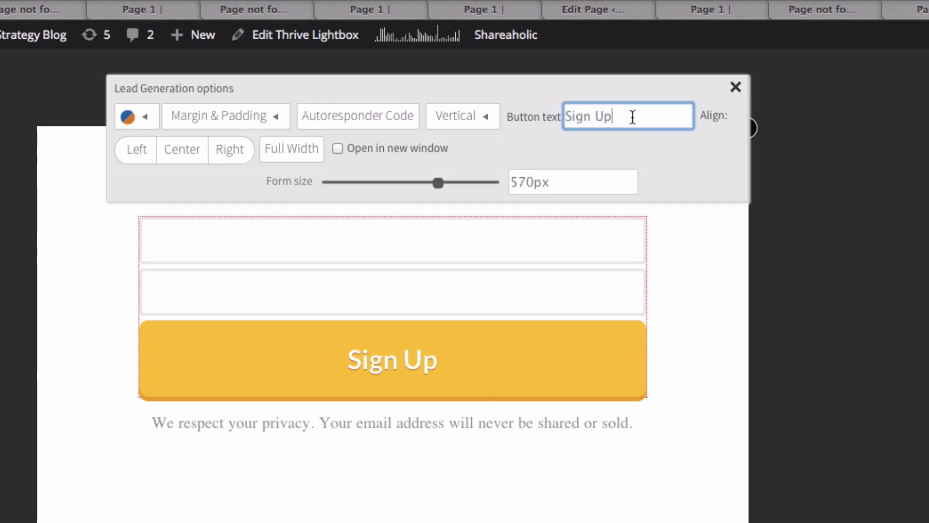
{"action": "left_click", "coordinate": [736, 89]}
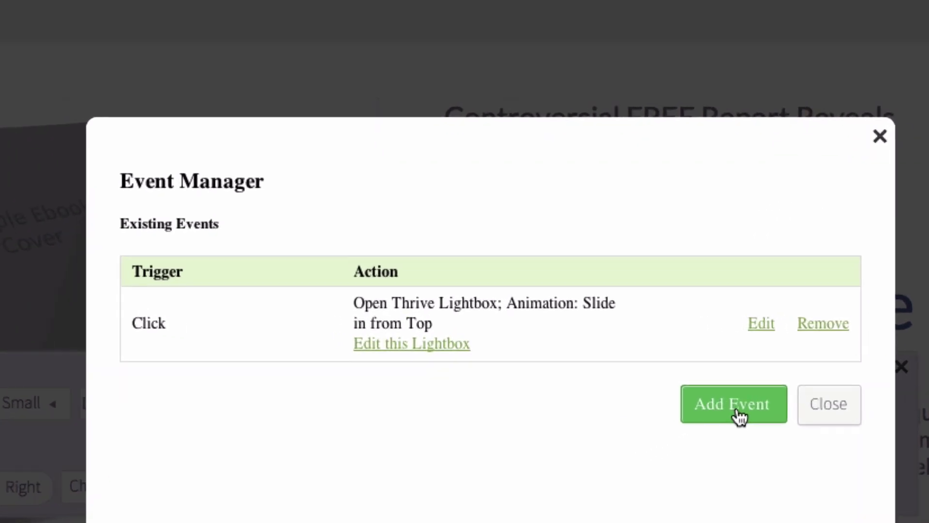
Add a Click-triggered Animation event to the button, choosing Rotational after trying Left to right.
{"action": "left_click", "coordinate": [688, 405]}
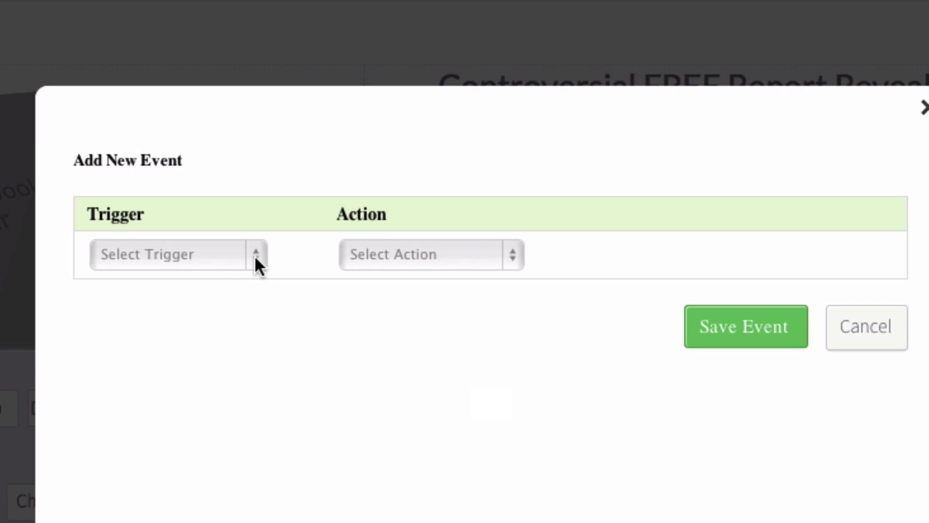
{"action": "left_click", "coordinate": [255, 257]}
{"action": "left_click", "coordinate": [162, 278]}
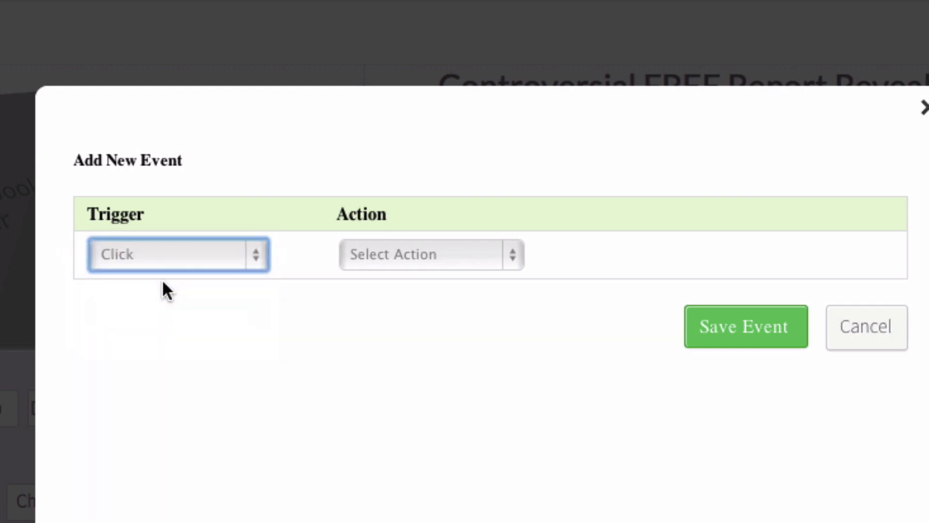
{"action": "left_click", "coordinate": [514, 259]}
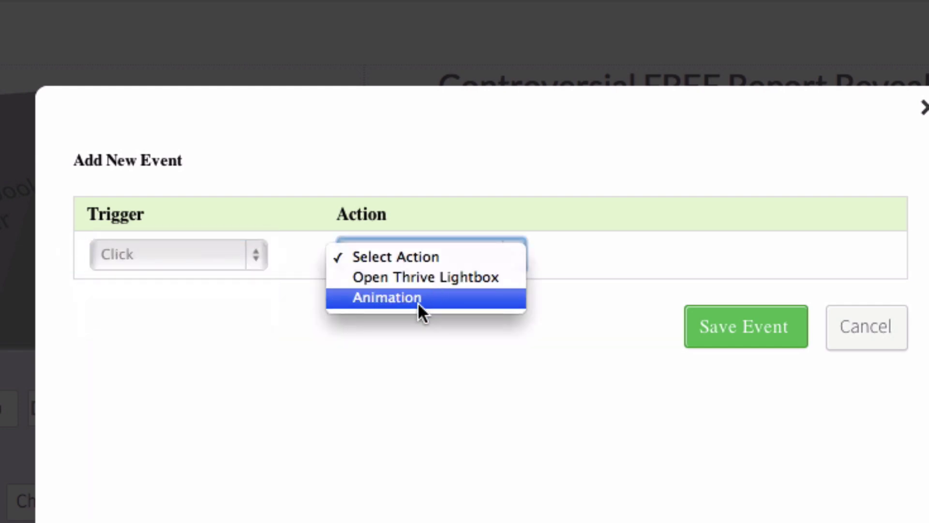
{"action": "left_click", "coordinate": [417, 304]}
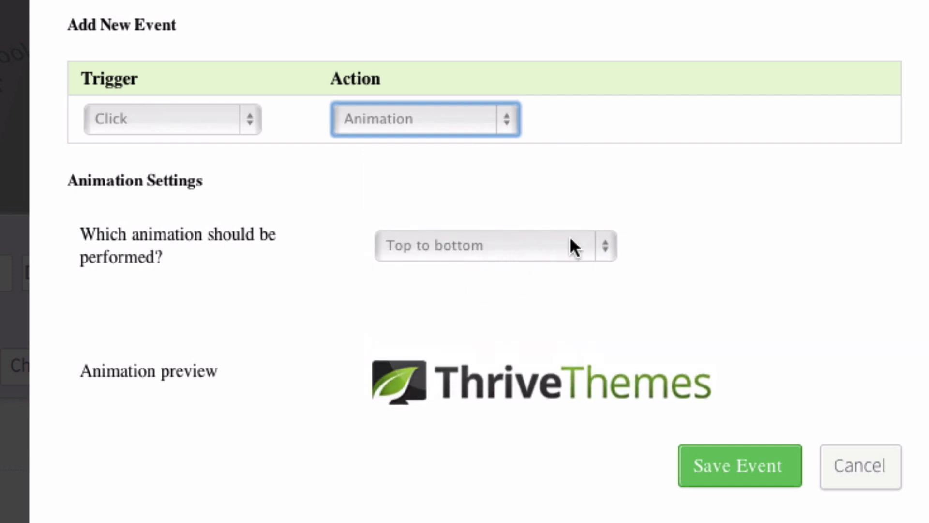
{"action": "left_click", "coordinate": [605, 244]}
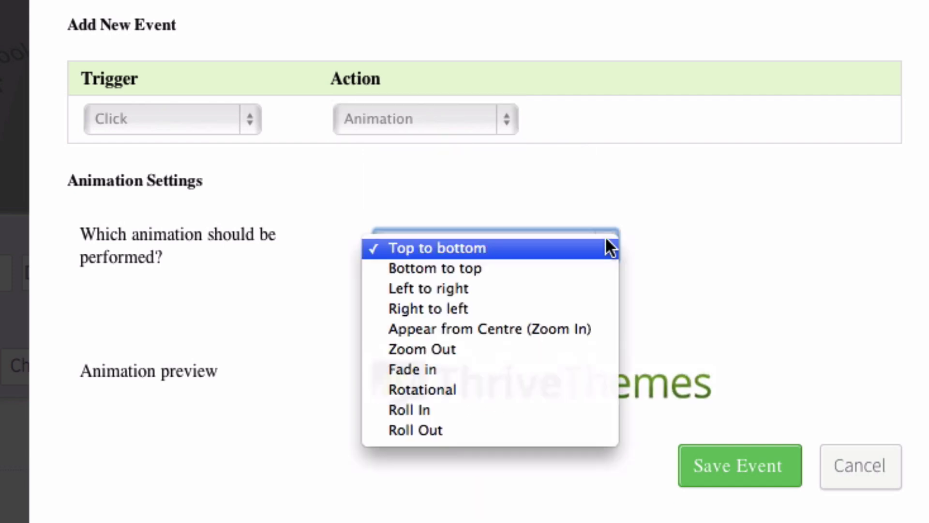
{"action": "left_click", "coordinate": [473, 290]}
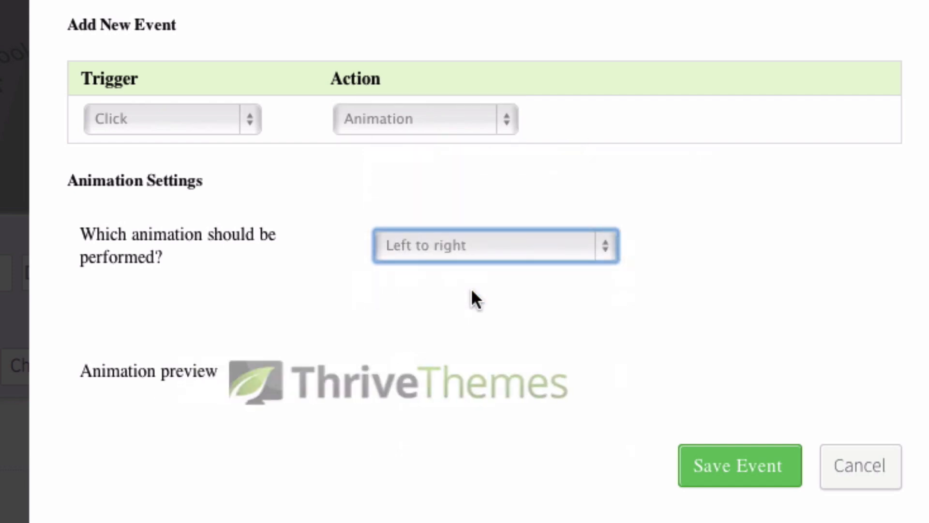
{"action": "left_click", "coordinate": [604, 254]}
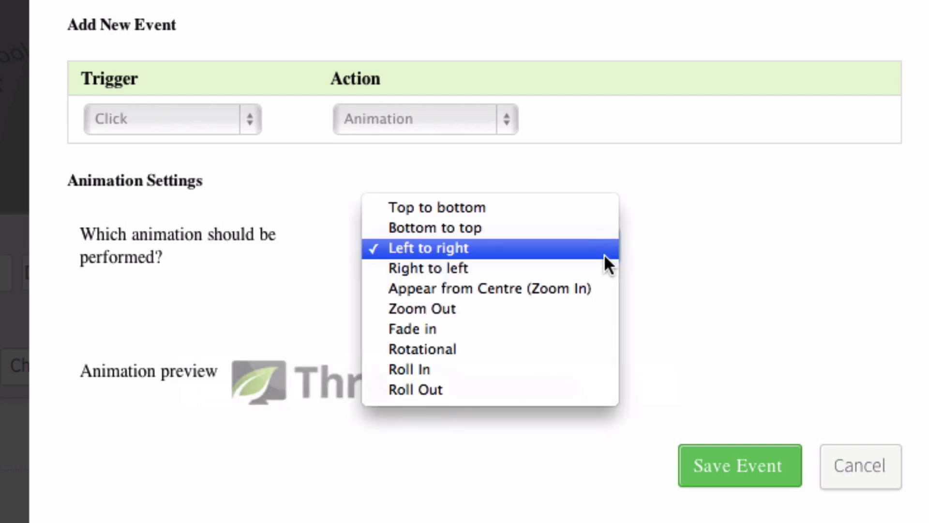
{"action": "left_click", "coordinate": [465, 350]}
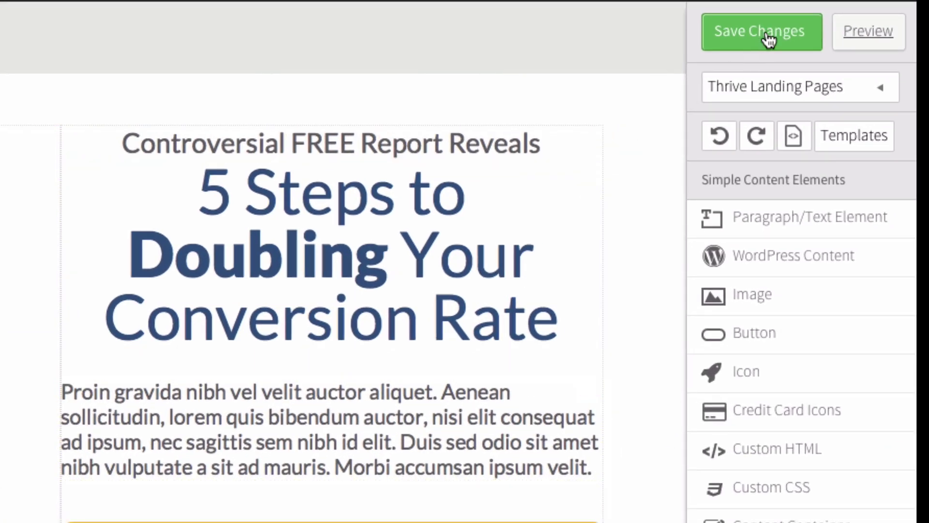
Preview the page and trigger the sign-up lightbox from Download the Free Report.
{"action": "left_click", "coordinate": [876, 40]}
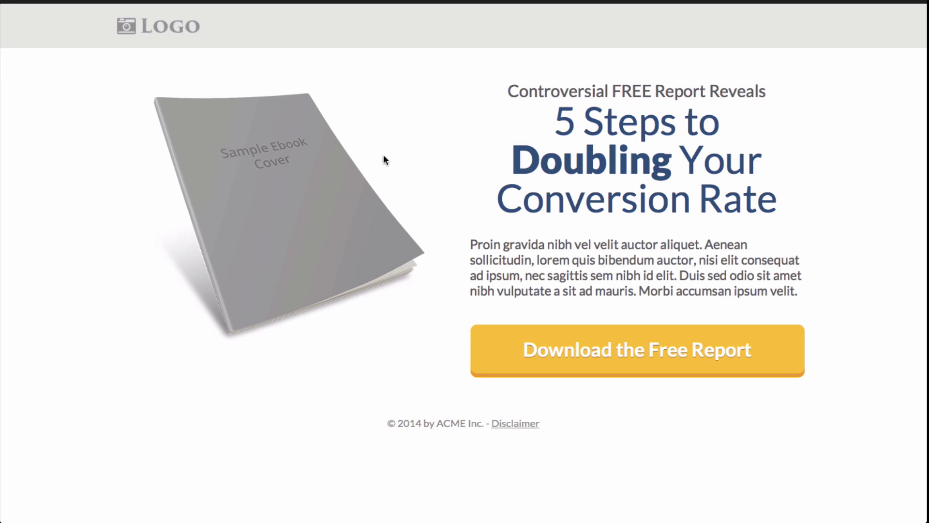
{"action": "left_click", "coordinate": [681, 356]}
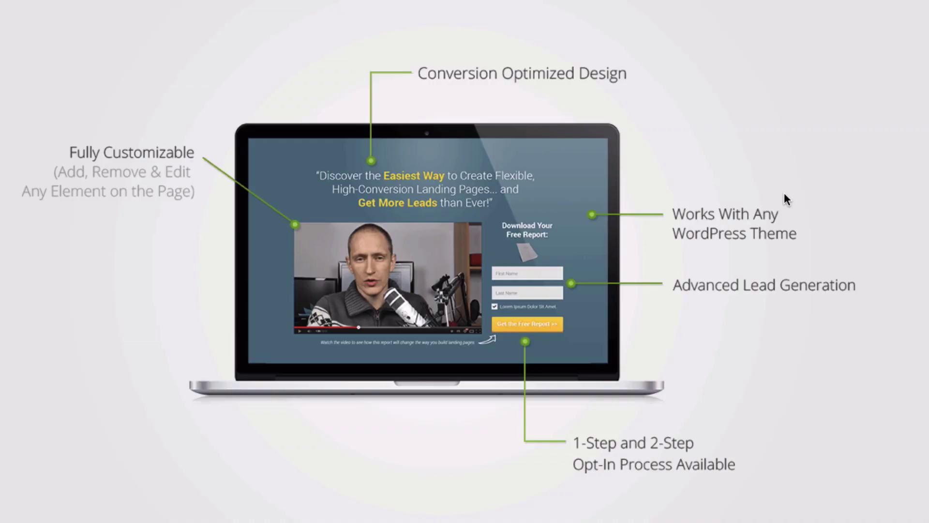
Scroll the Thrive Themes page down to the 'Deploy these Landing Pages on Your Site in Seconds' gallery.
{"action": "scroll", "coordinate": [784, 194], "scroll_direction": "down", "scroll_amount": 3}
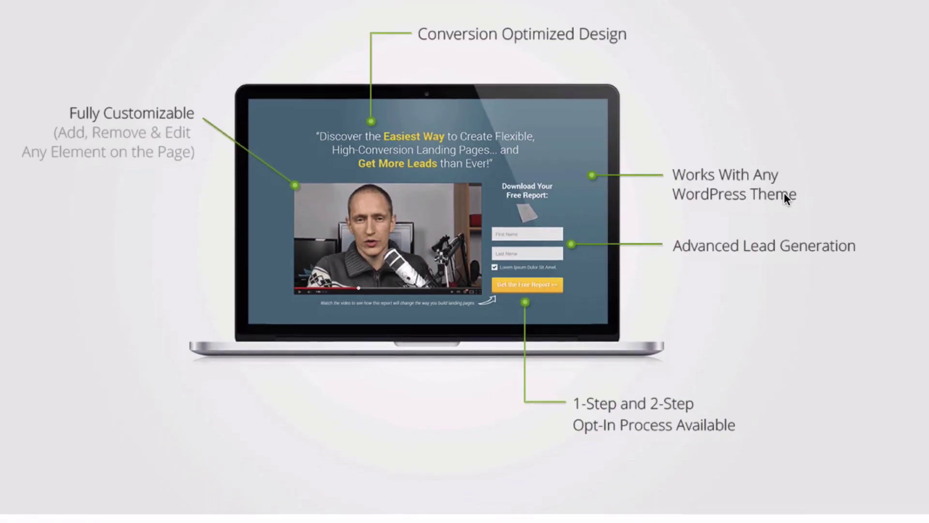
{"action": "scroll", "coordinate": [784, 192], "scroll_direction": "down", "scroll_amount": 5}
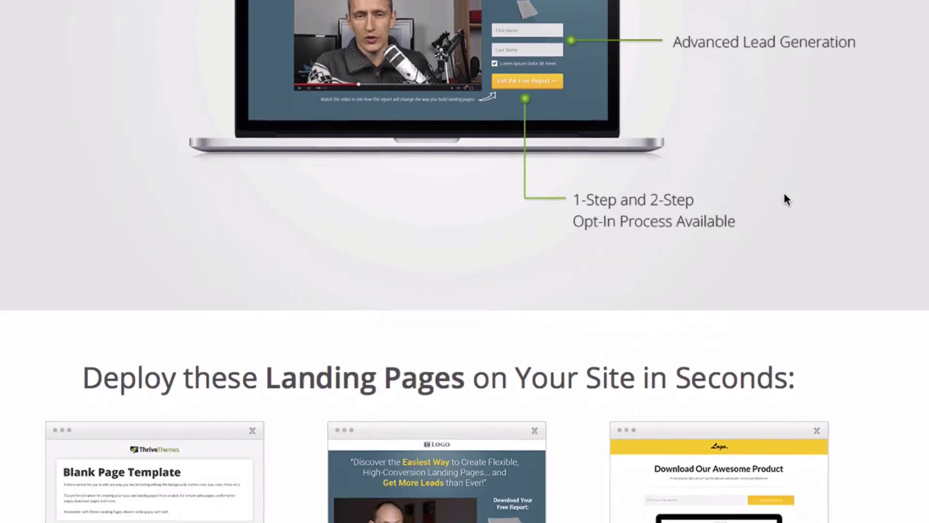
{"action": "scroll", "coordinate": [786, 199], "scroll_direction": "down", "scroll_amount": 3}
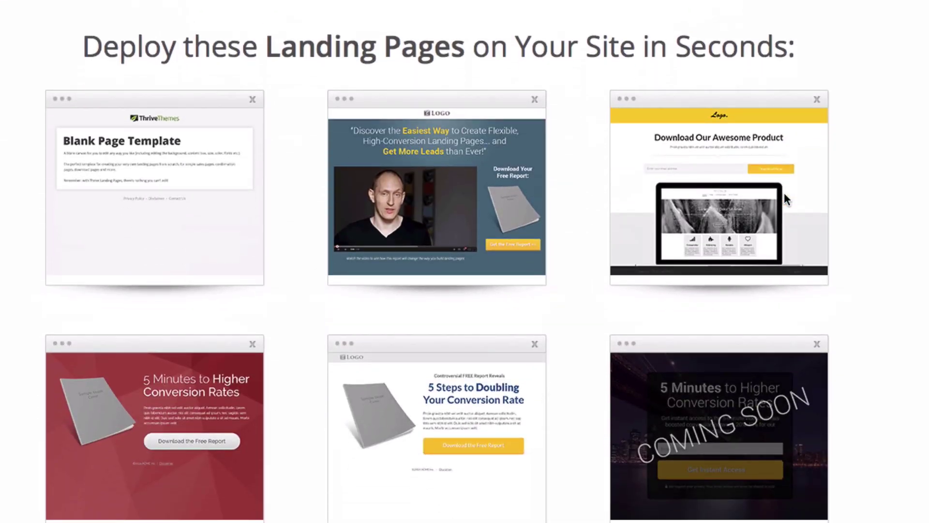